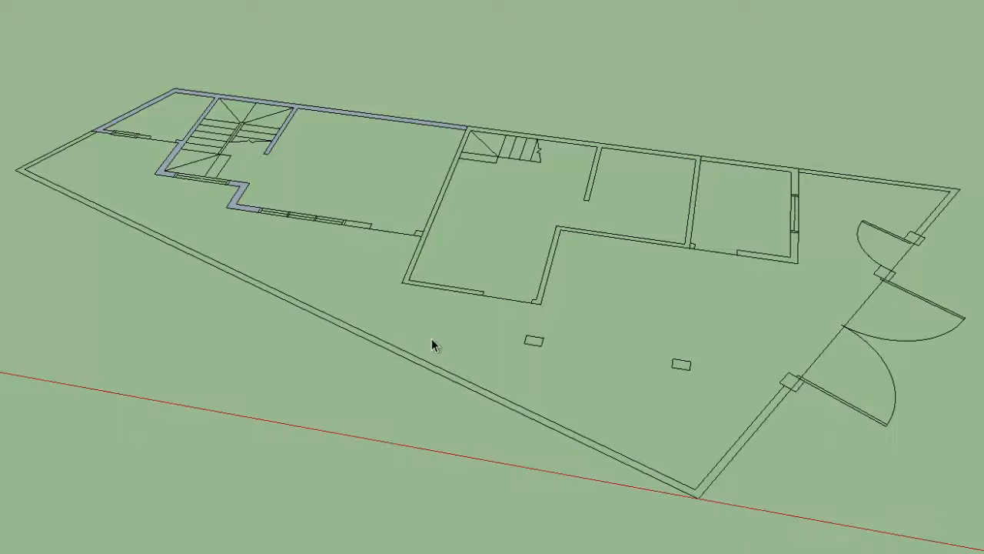
Step: Trace lines over the outlines of the middle room walls and the end room's front wall to form faces
key("l")
left_click(400, 282)
left_click(482, 294)
left_click(736, 254)
left_click(797, 263)
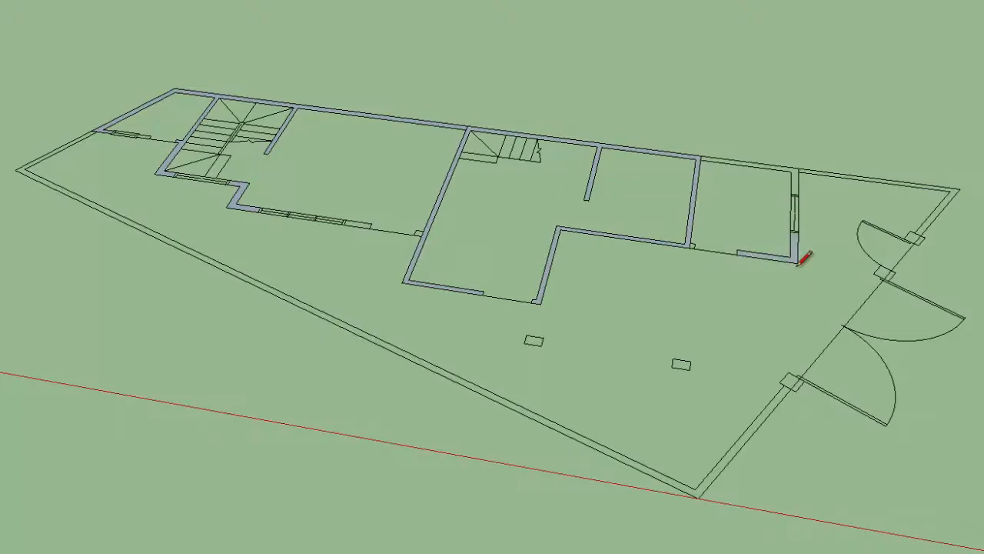
Step: Trace the end room's back wall line to form its face, and delete the unwanted face filling the room
left_click(699, 159)
left_click(791, 170)
key("space")
left_click(762, 211)
key("Delete")
middle_click_drag(761, 213, 631, 430)
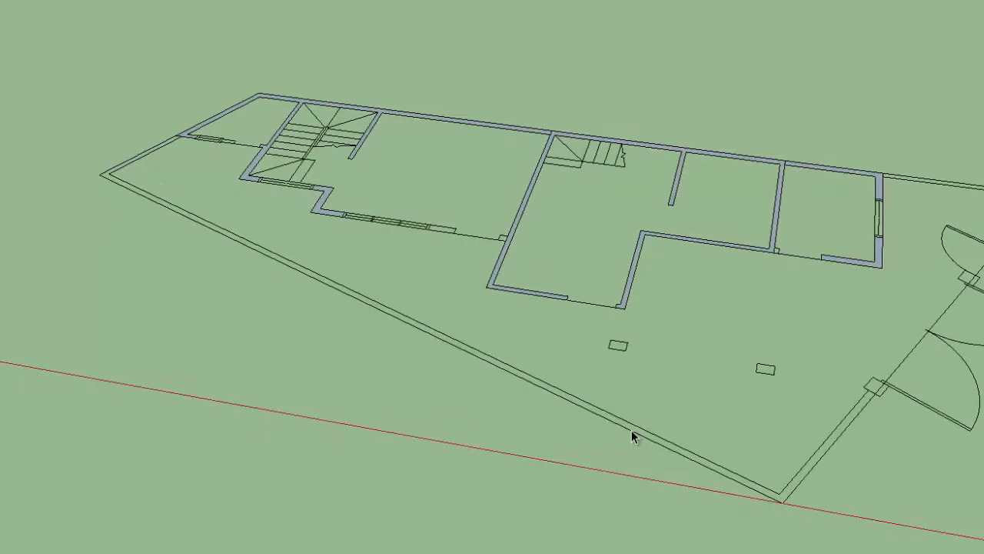
Step: Trace the open edges of the small jamb outlines beside the doorways to fill them with faces
key("l")
scroll(782, 249, "up", 8)
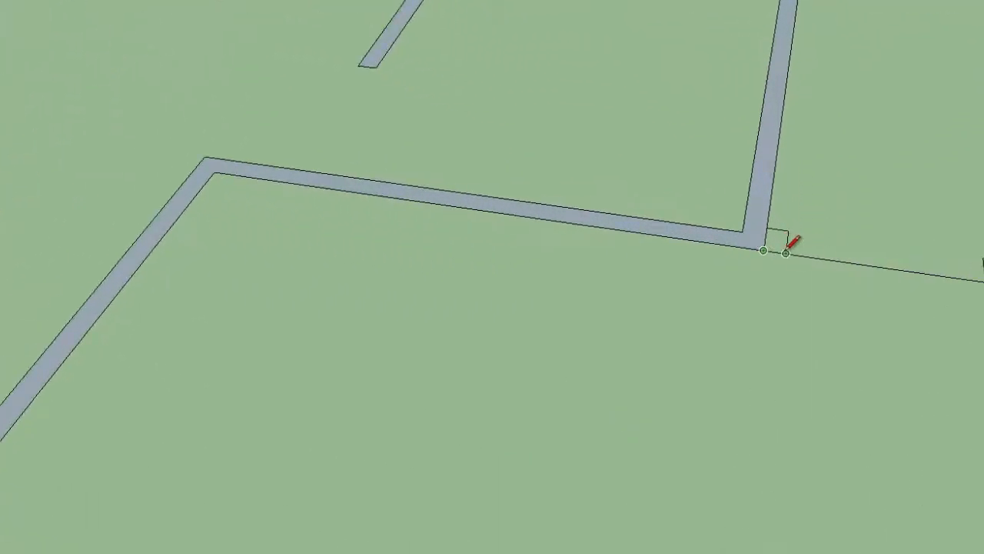
left_click(787, 250)
scroll(792, 243, "down", 3)
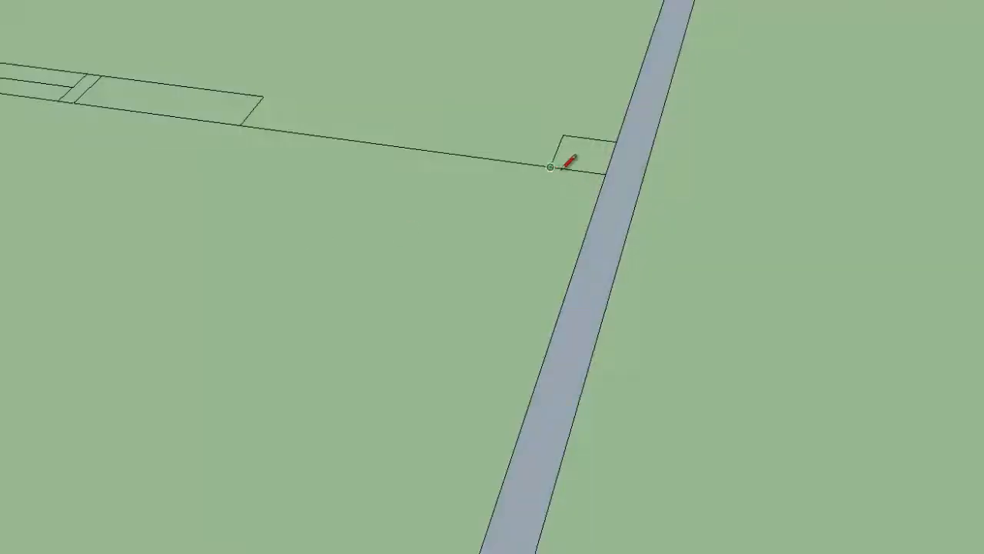
left_click(606, 173)
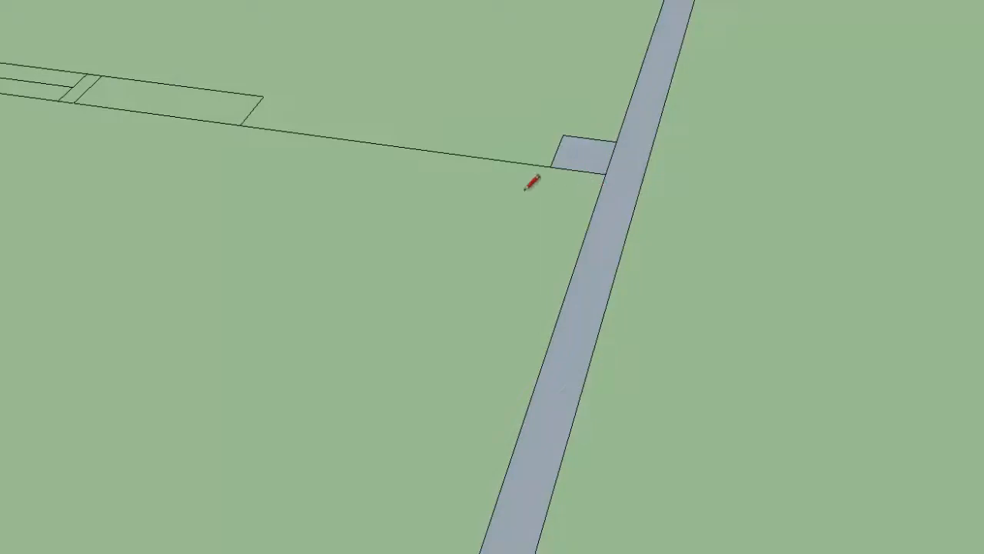
Step: Trace the outer edges of the two short wall pieces between the front windows and doorways to form faces
left_click(74, 102)
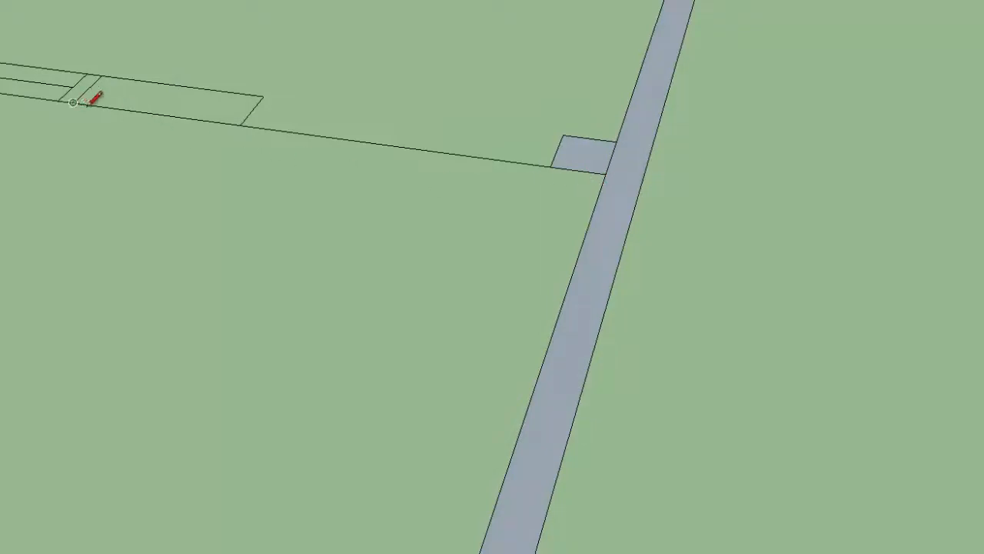
left_click(240, 124)
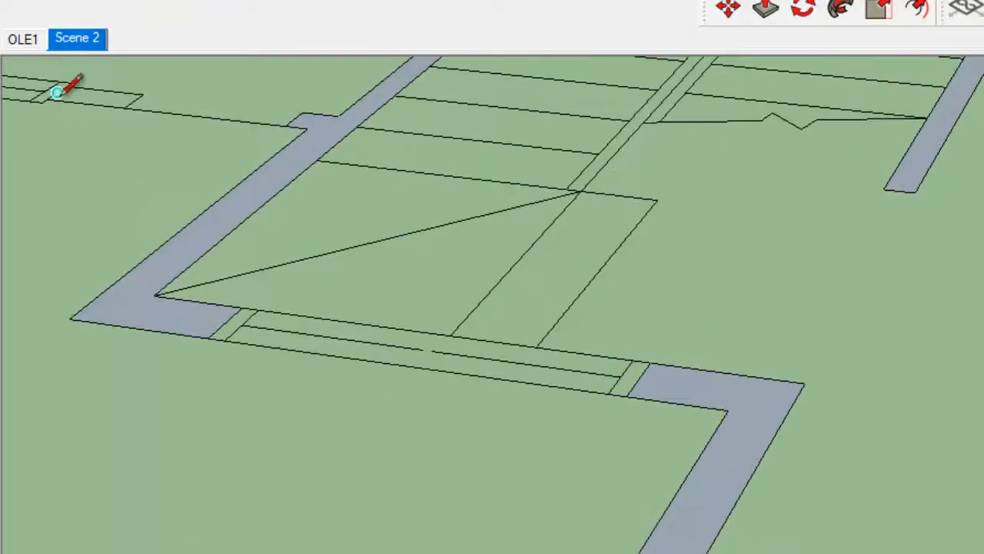
middle_click_drag(54, 97, 240, 424, "shift")
left_click(227, 430)
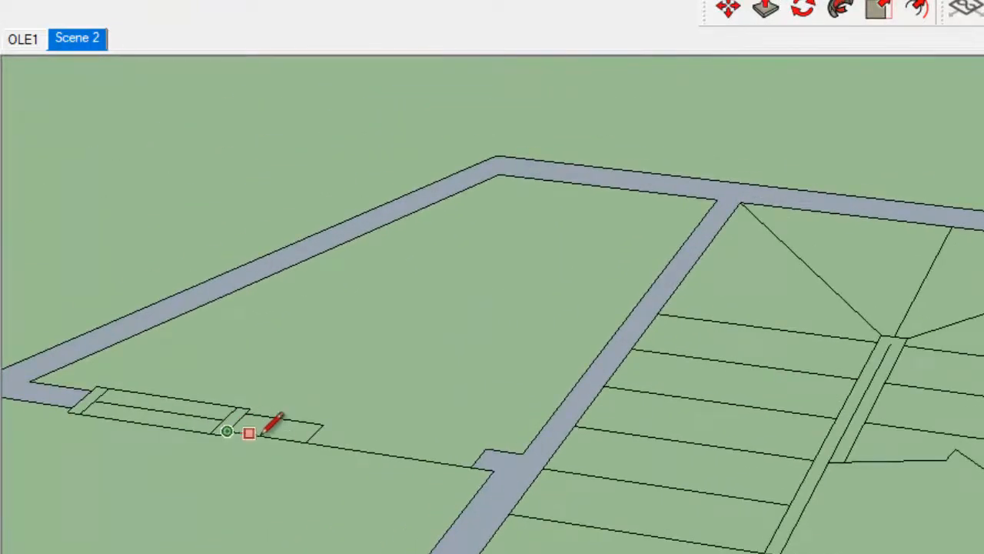
left_click(305, 442)
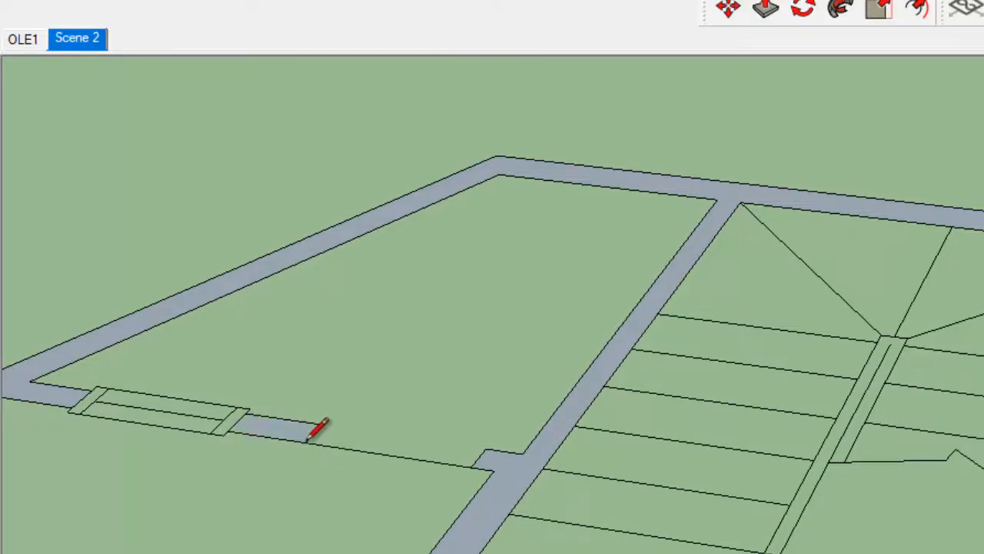
left_click(83, 43)
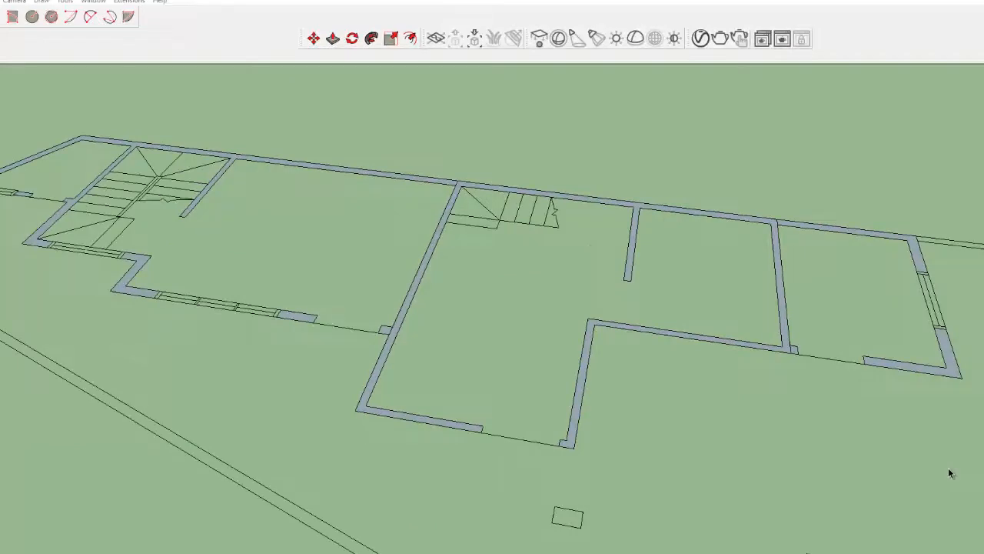
Step: Select all the wall faces with their edges, including the separate wall pieces, and combine them into one group
left_click(942, 335)
left_click(921, 266)
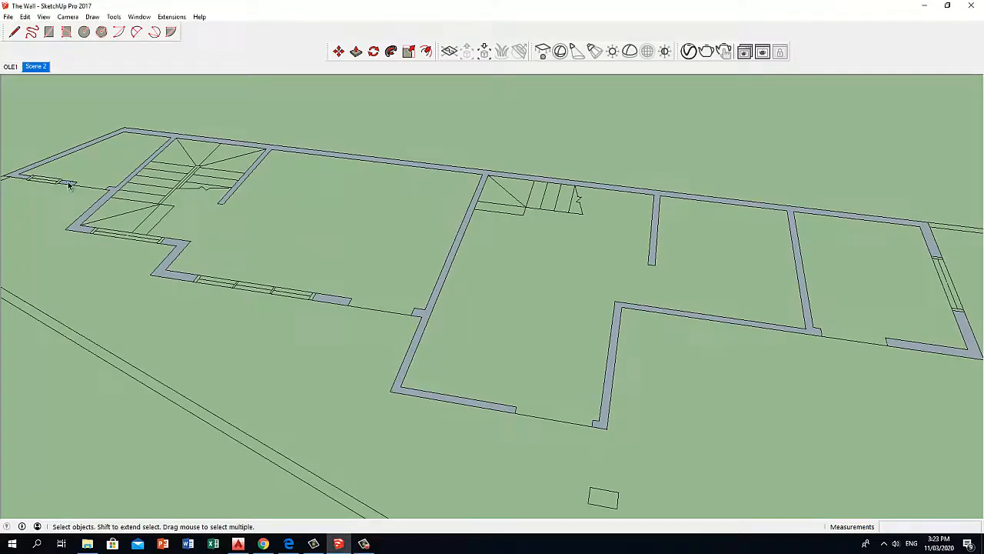
left_click(181, 250)
triple_click(437, 288)
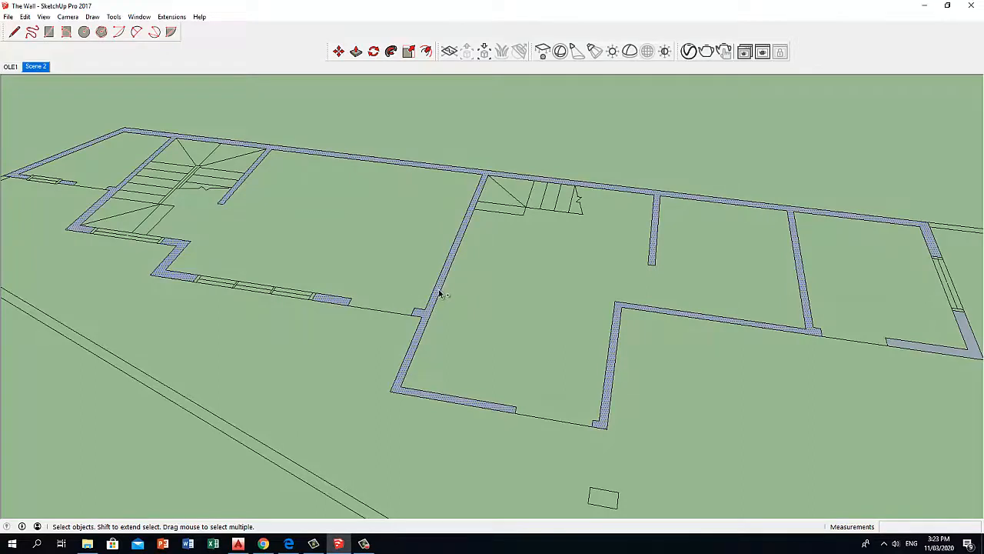
left_click(974, 348, "ctrl")
left_click(25, 17)
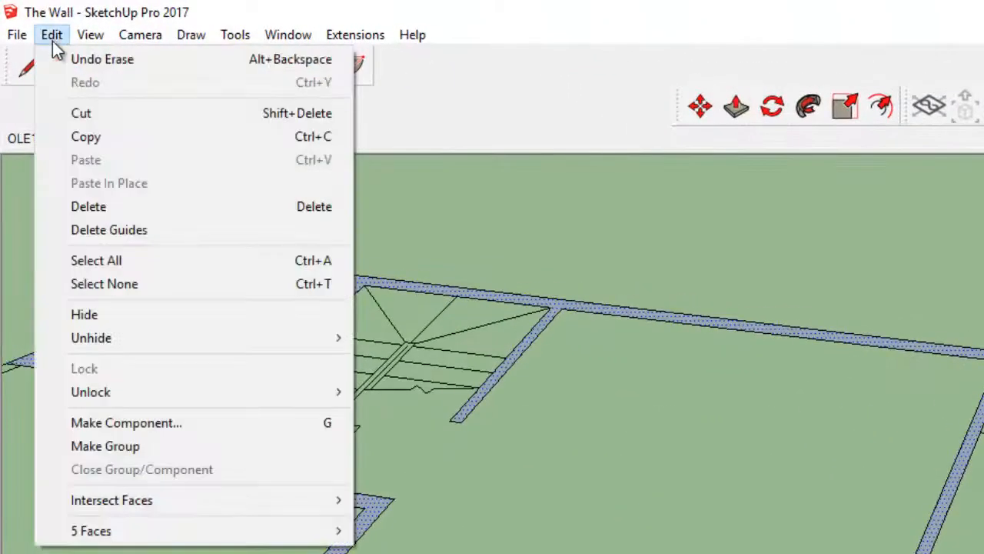
left_click(81, 447)
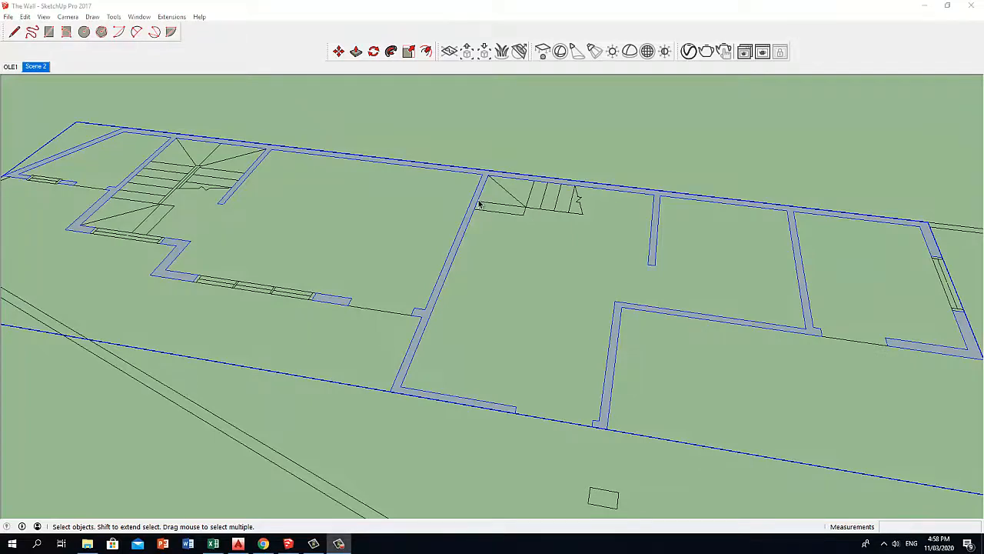
Step: Open the wall group for editing and extrude the large connected wall face upward 3.20 m
double_click(478, 203)
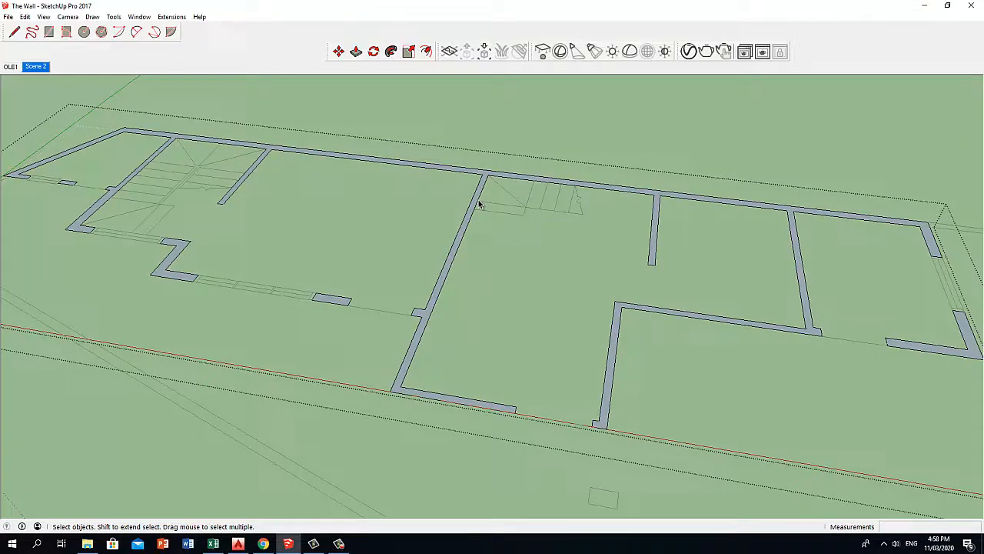
key("p")
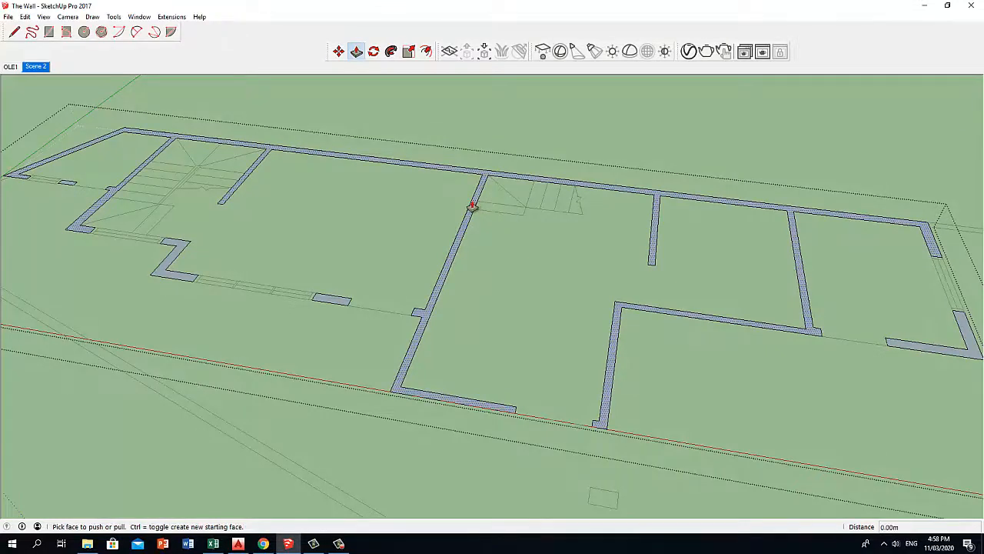
left_click_drag(472, 206, 469, 173)
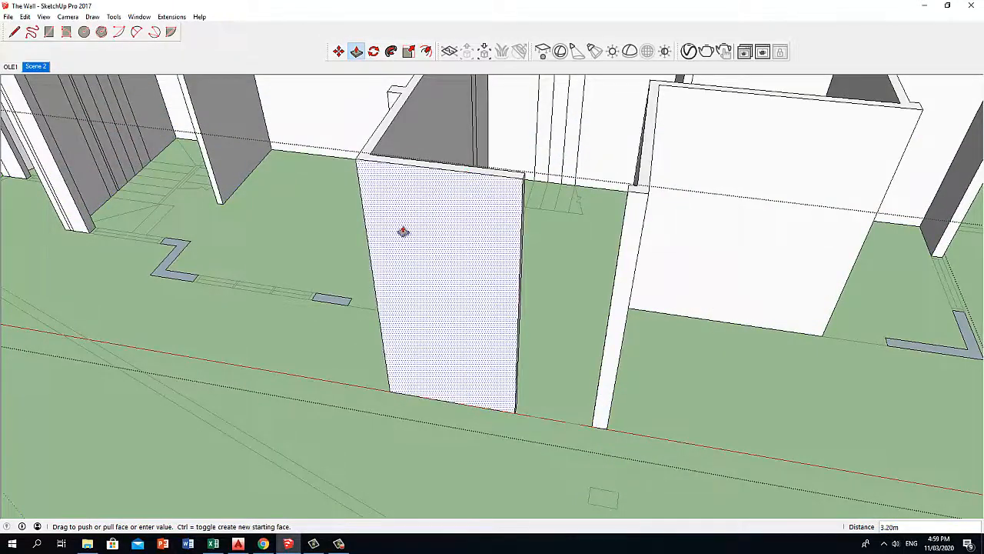
Step: Extrude the short front wall piece, the Z-shaped wall and the end room's corner wall to the same 3.20 m height
double_click(331, 301)
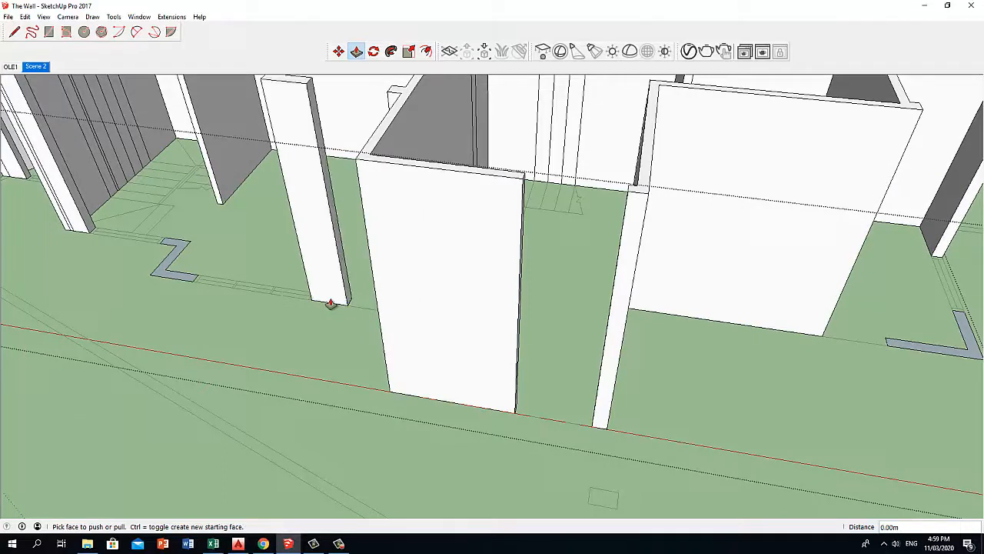
double_click(162, 277)
double_click(952, 358)
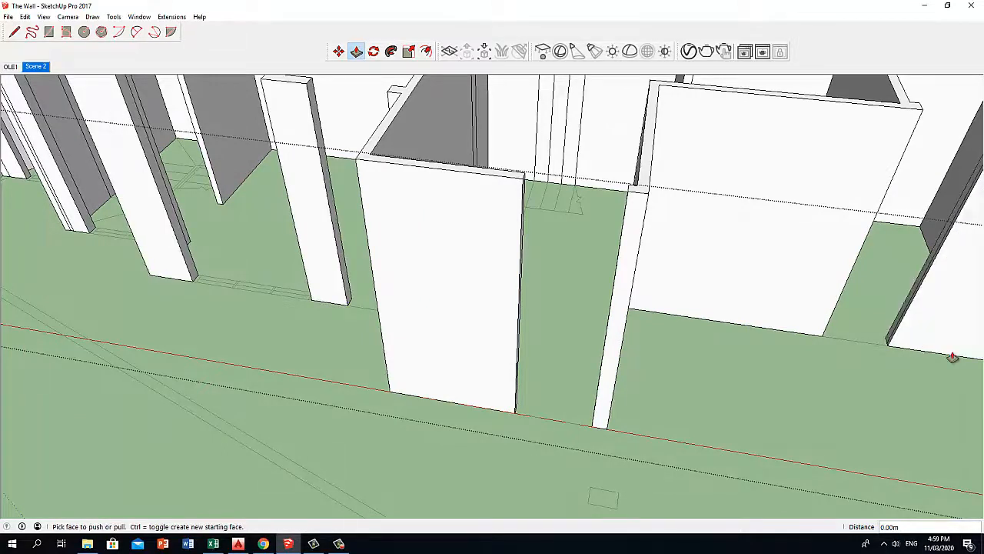
Step: Extrude the remaining small wall piece beside the far front window up to wall height and return to the Scene 2 view
middle_click_drag(349, 363, 431, 262, "shift")
scroll(435, 232, "up", 5)
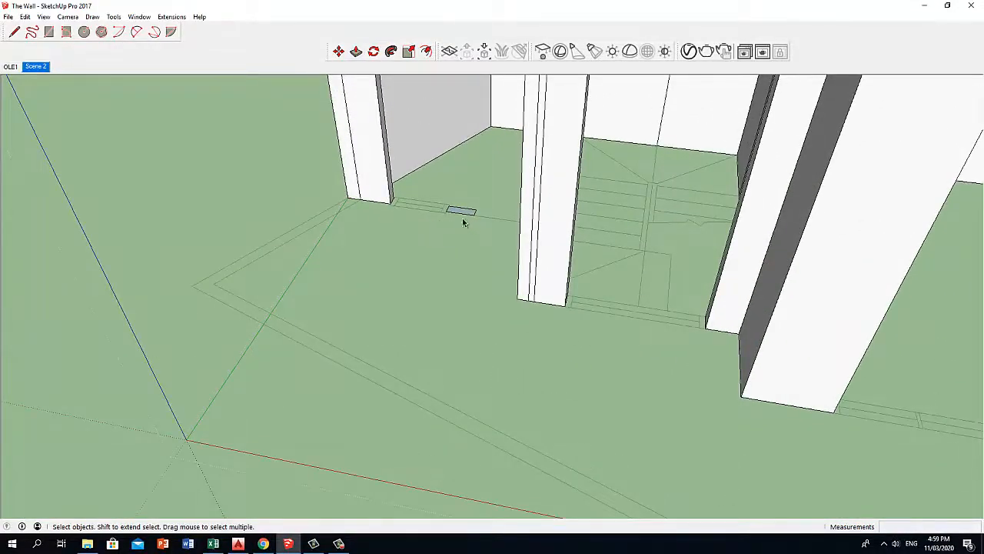
key("p")
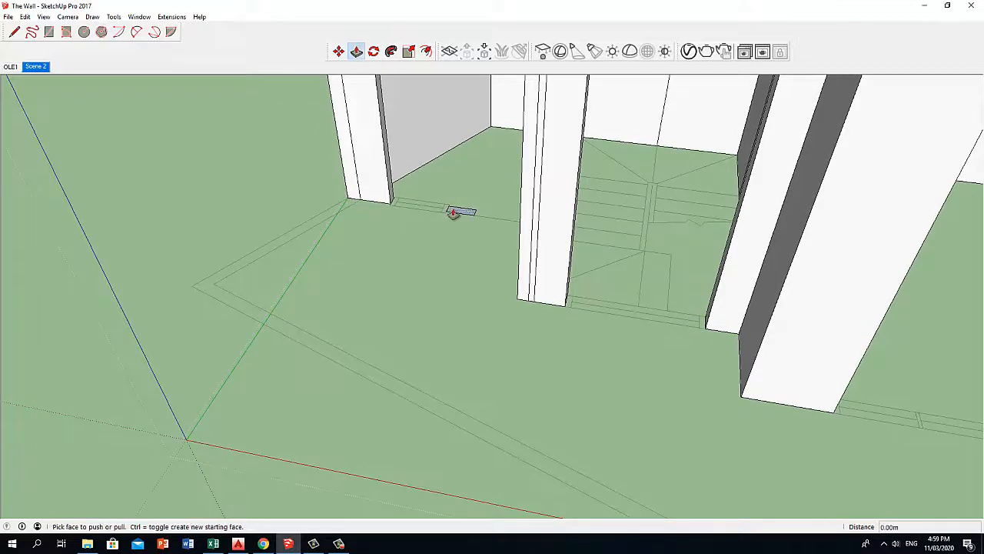
left_click(453, 213)
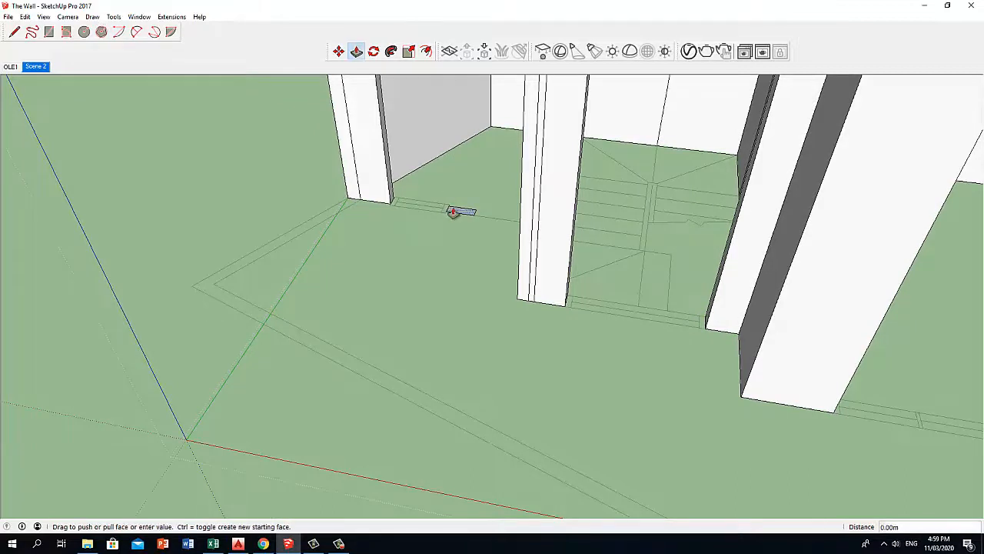
left_click(454, 101)
key("space")
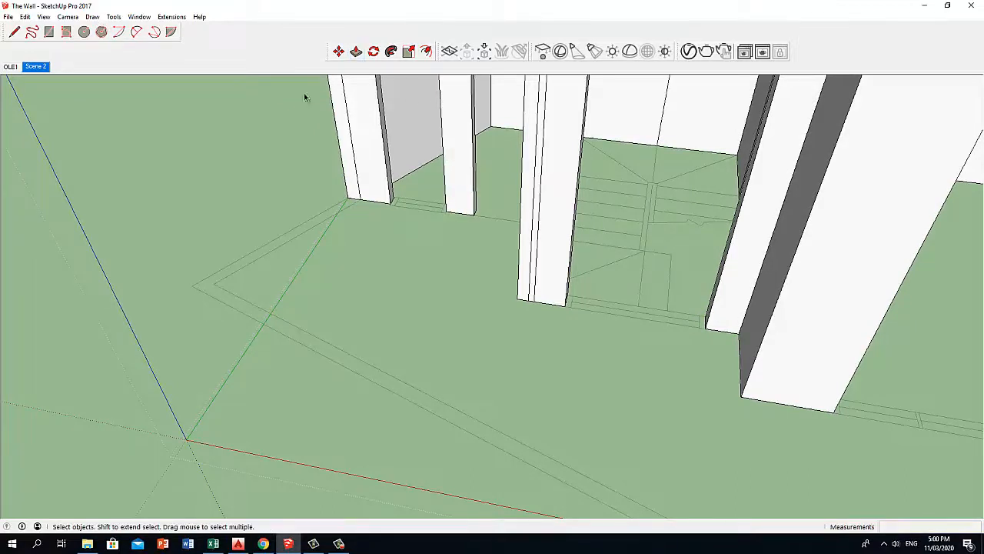
left_click(36, 66)
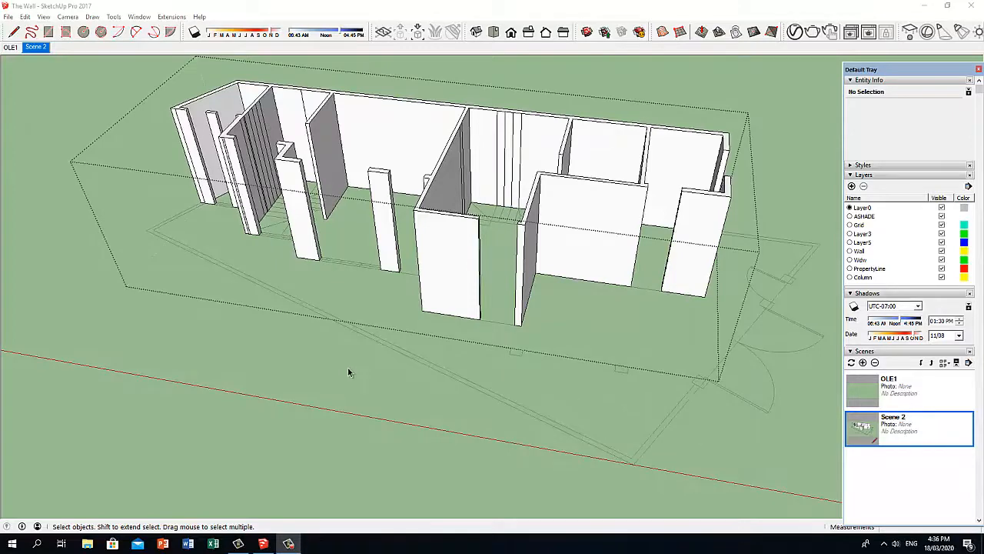
Step: Select the bottom edges of the wall ends beside the window openings
scroll(223, 226, "up", 7)
middle_click_drag(224, 226, 219, 220)
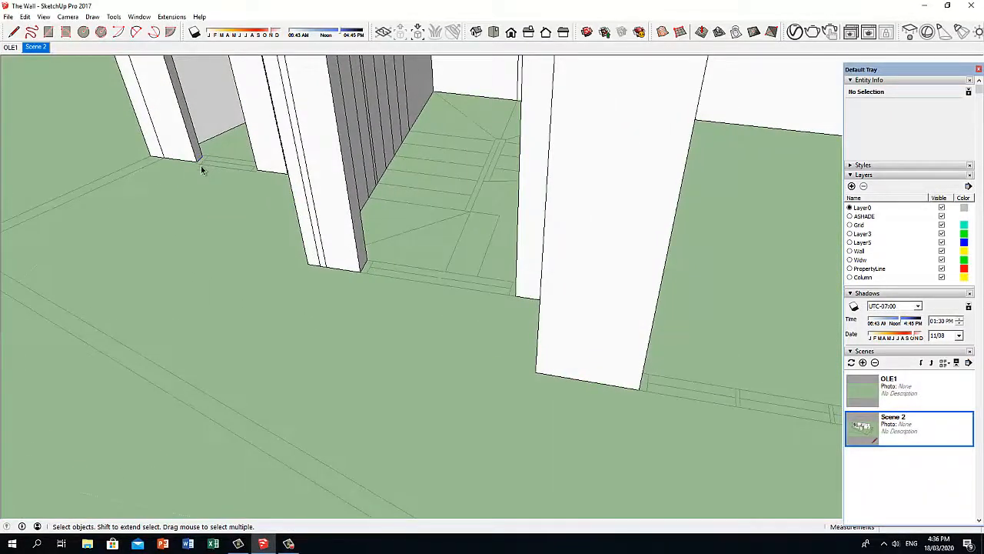
left_click(200, 162)
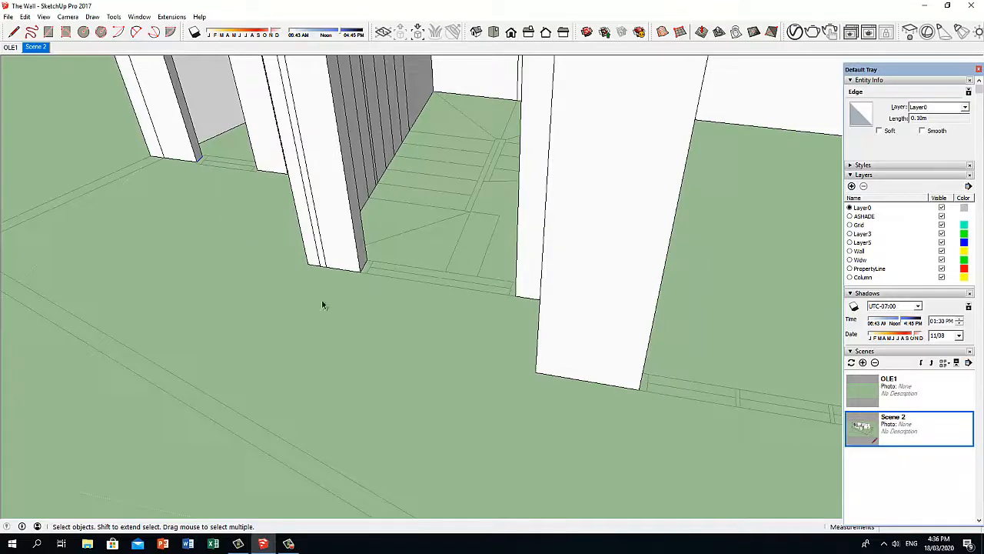
left_click(366, 269, "shift")
middle_click_drag(366, 269, 418, 282)
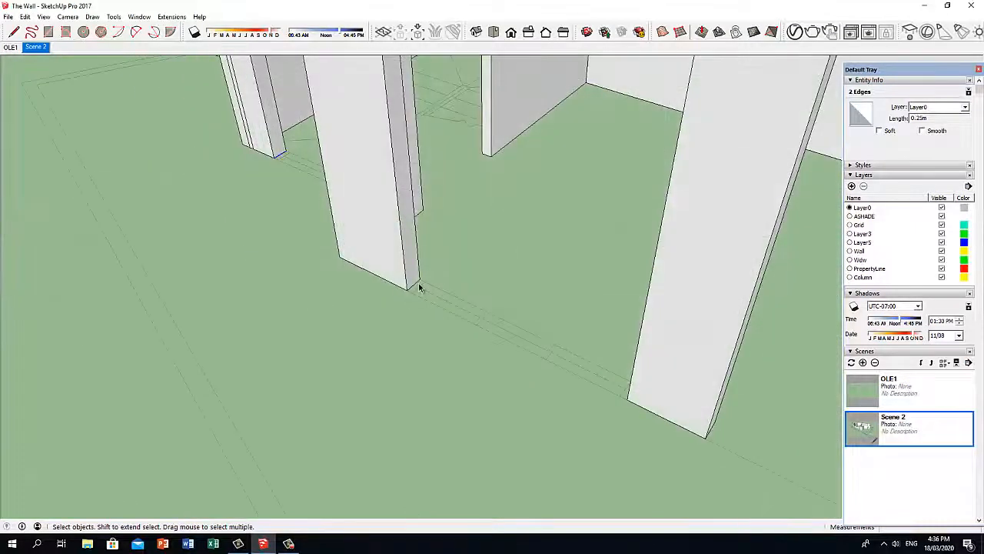
scroll(308, 366, "up", 5)
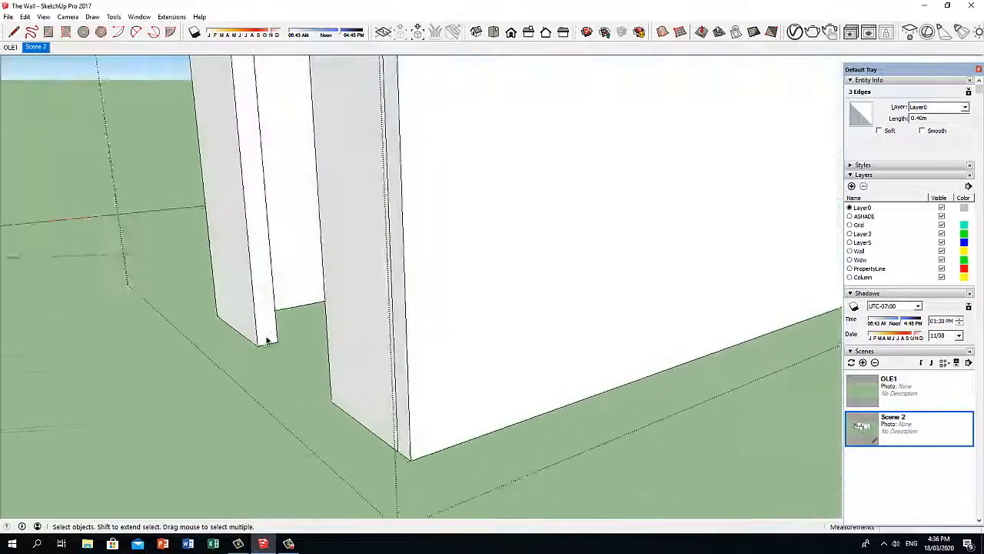
middle_click_drag(267, 340, 265, 365)
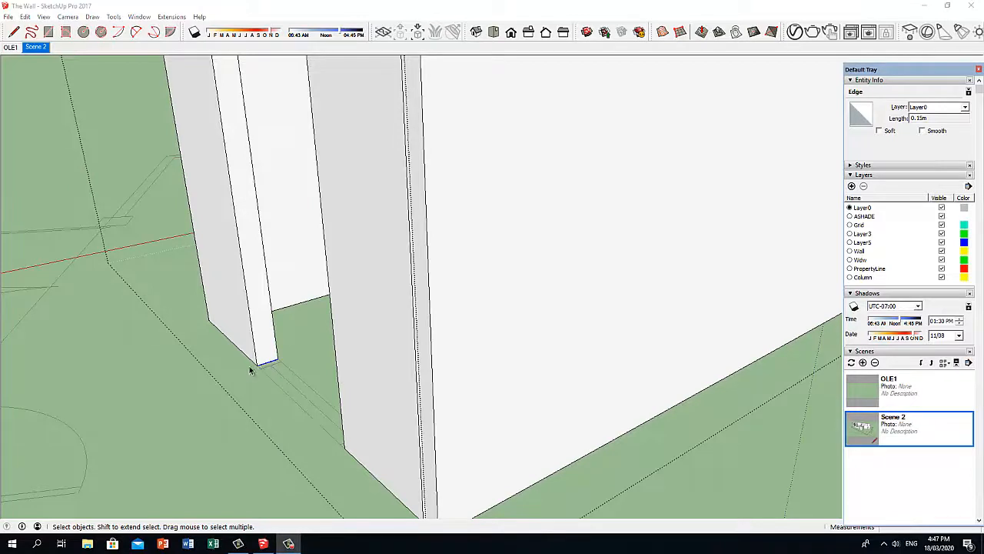
Step: Copy the bottom edge of the wall end at the end room's window straight up to mark the sill height
left_click(245, 371)
left_click(268, 363)
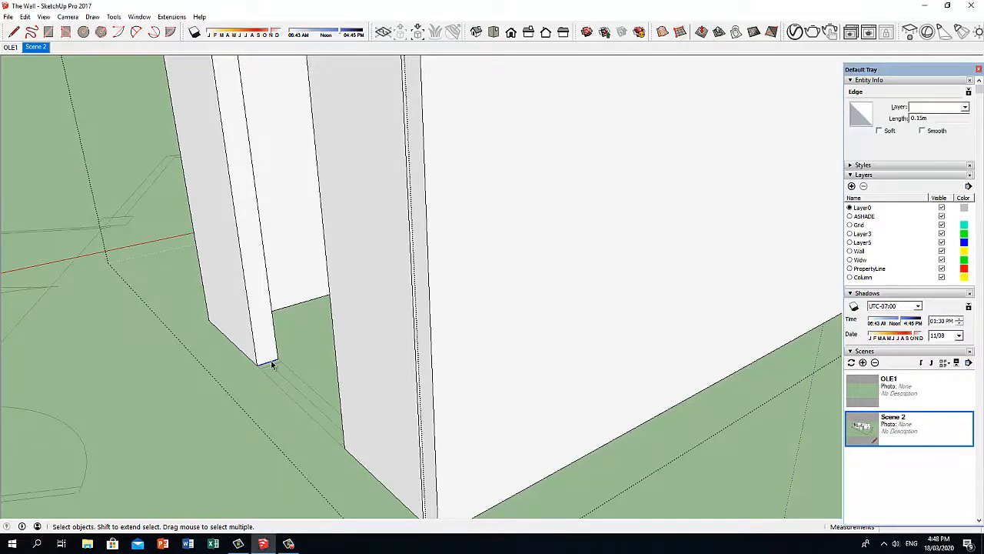
key("m")
left_click(256, 364)
key("ctrl")
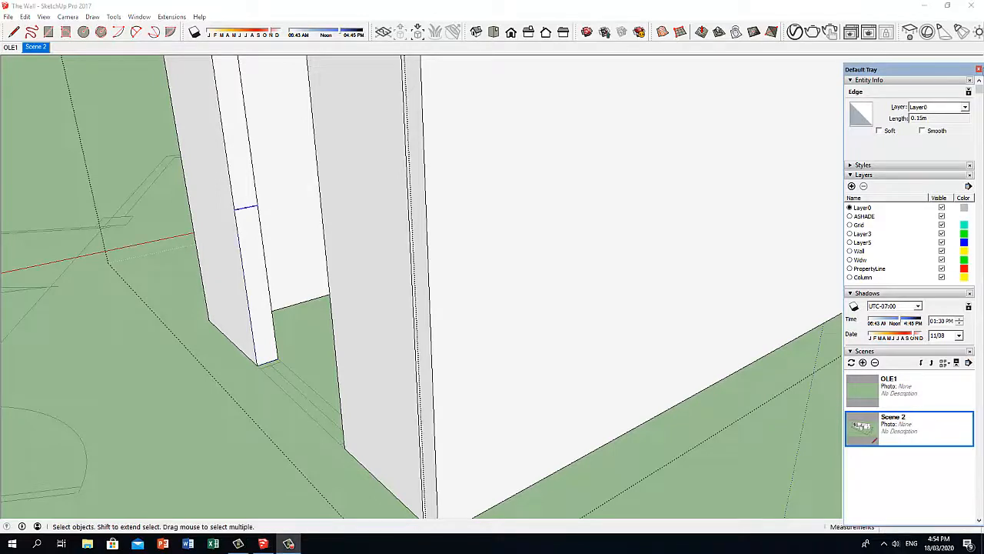
Step: Close the Default Tray and extrude the wall end's lower face across the window opening to form the sill wall
left_click(977, 69)
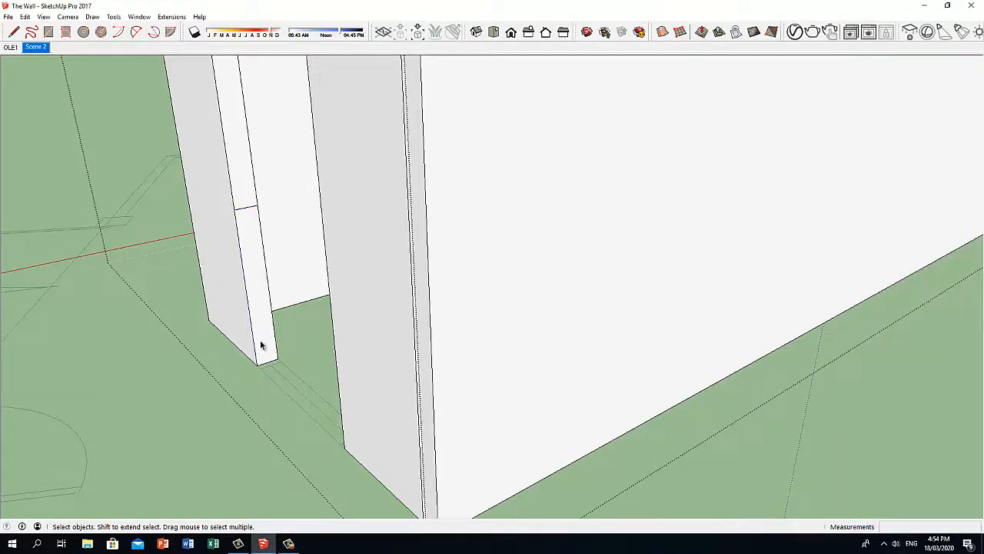
key("p")
left_click_drag(260, 345, 331, 301)
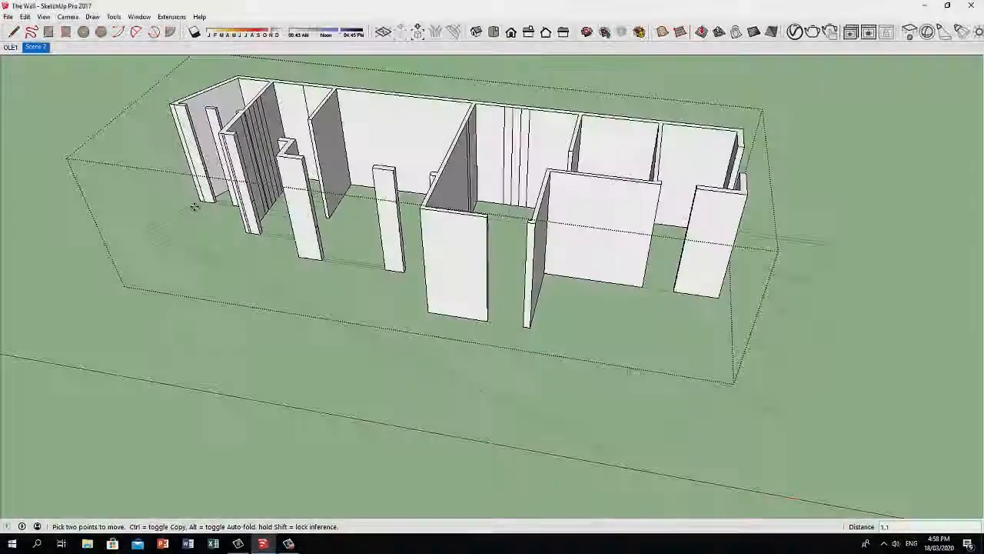
Step: Extrude the lower wall-end faces across the front window openings up to the opposite wall pieces to form the sill walls
scroll(193, 209, "up", 6)
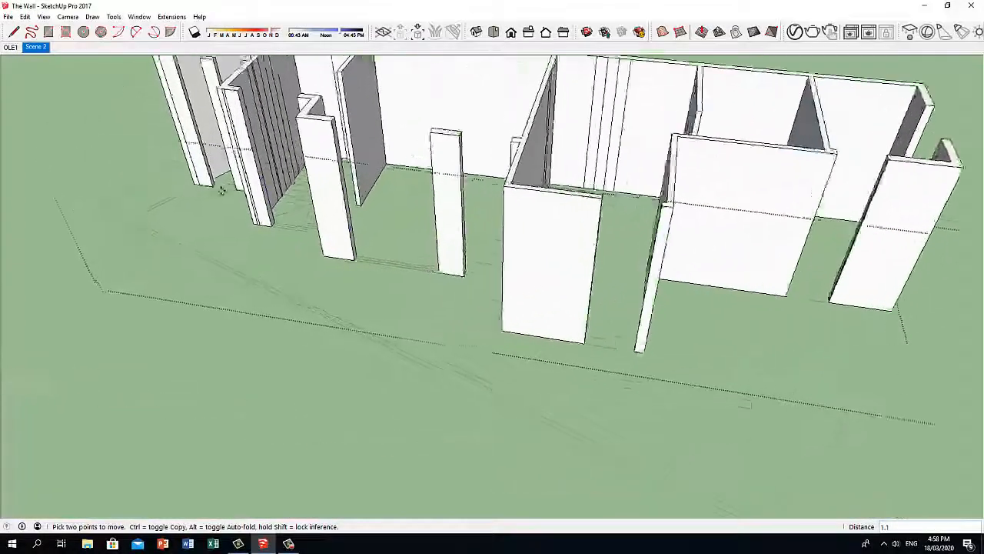
middle_click_drag(235, 204, 262, 407)
scroll(234, 299, "up", 5)
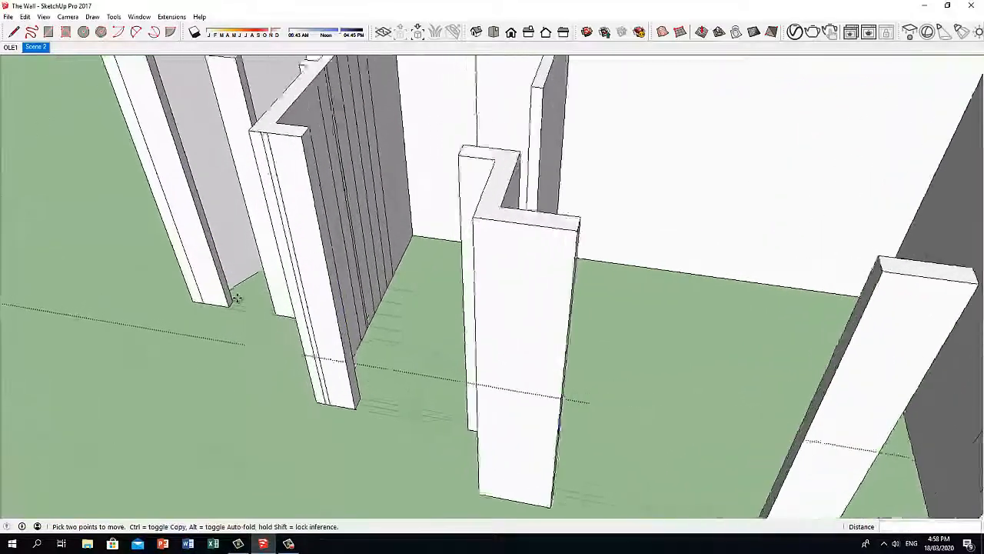
middle_click_drag(235, 299, 230, 300)
key("p")
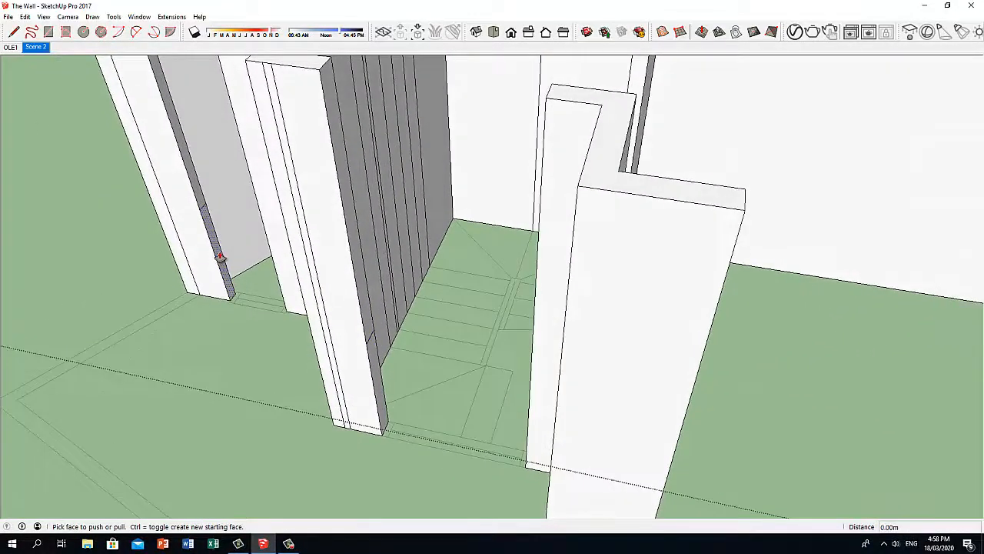
left_click_drag(222, 260, 268, 241)
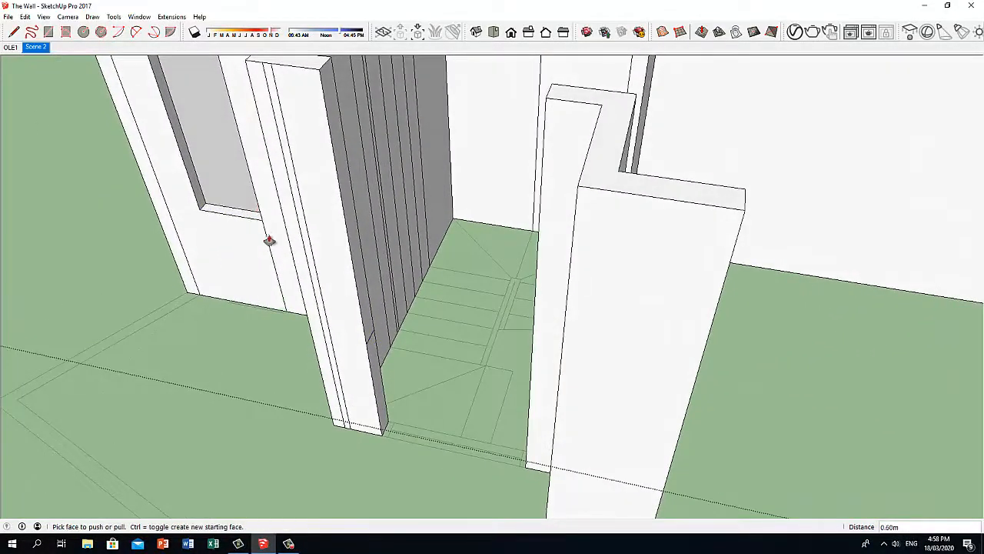
left_click_drag(370, 355, 535, 325)
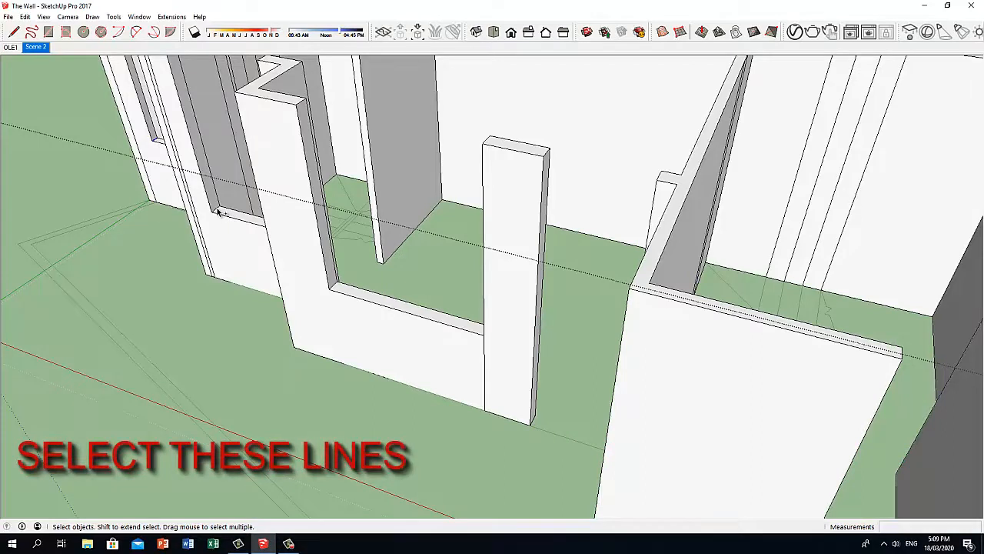
Step: Select the sill-height edges on the wall ends at all windows and copy them straight up 1.2 m to mark the window heads
left_click(334, 285, "shift")
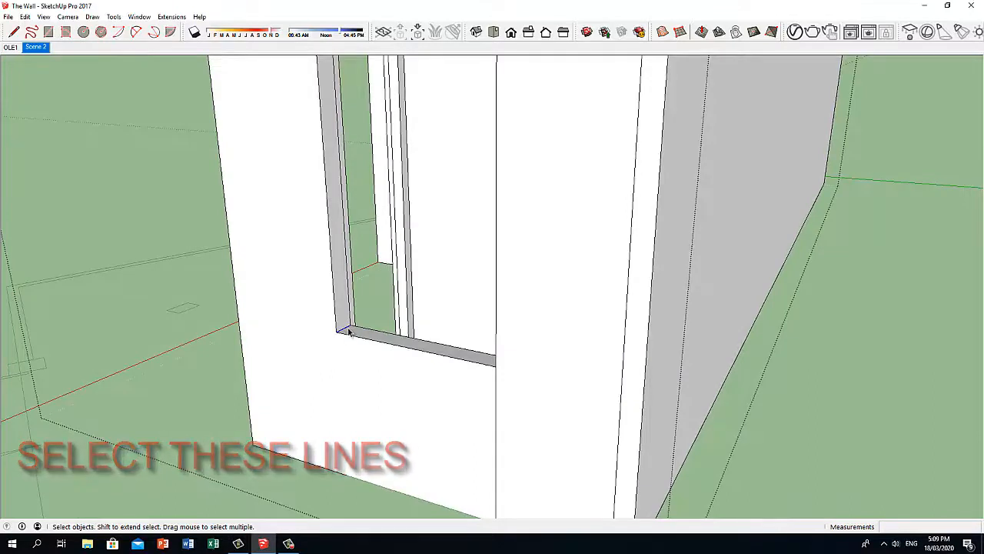
key("m")
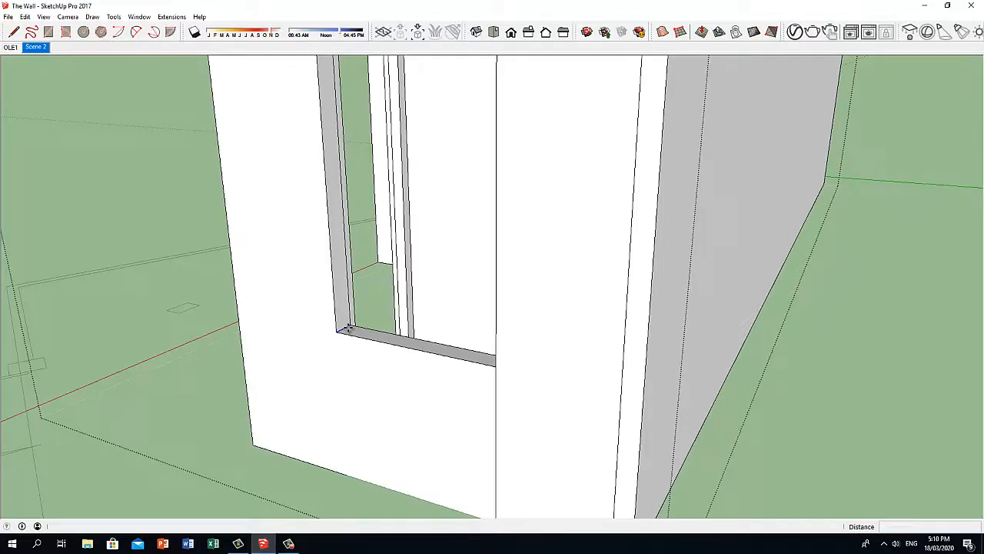
left_click(337, 331)
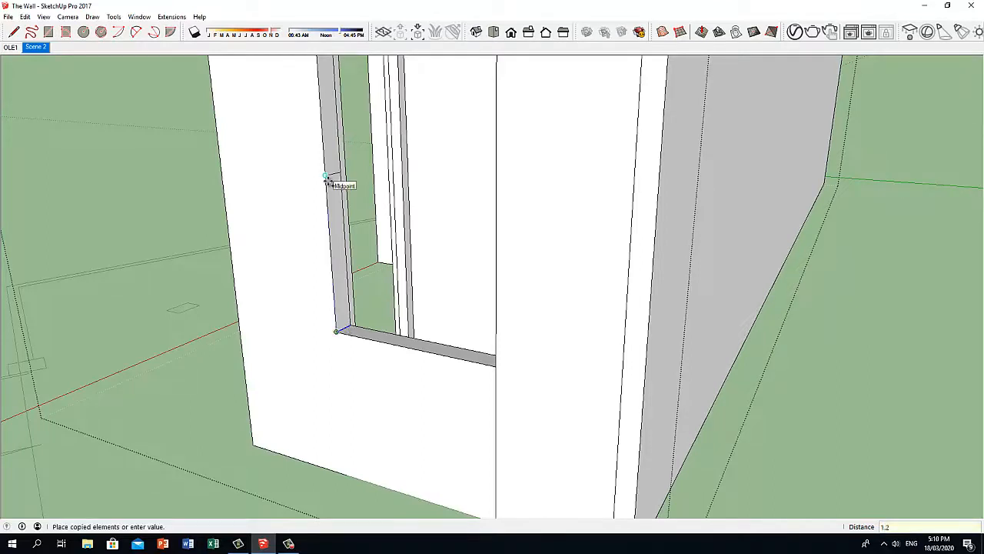
left_click(326, 177)
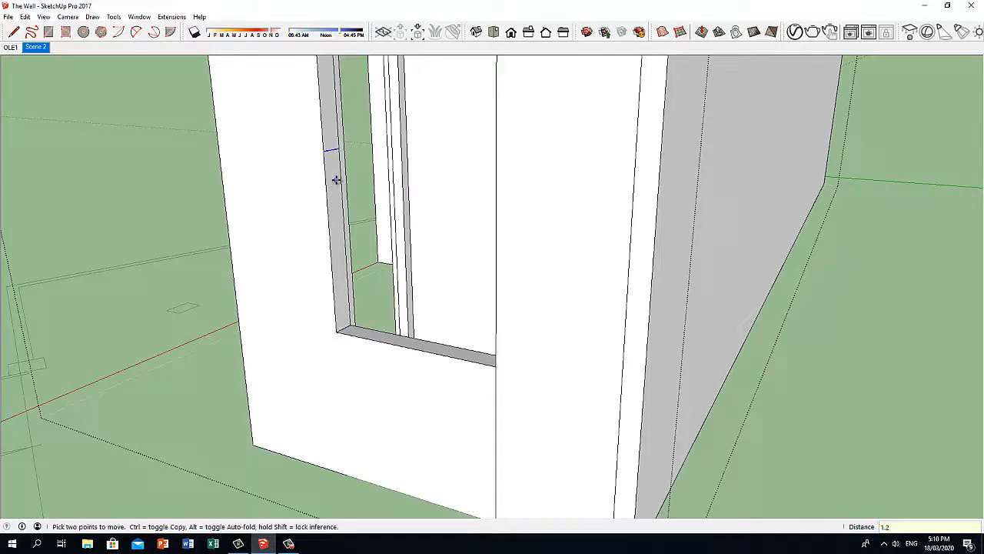
Step: Extrude the upper wall-end face across the end room's window opening to the opposite wall to form the wall above it
key("p")
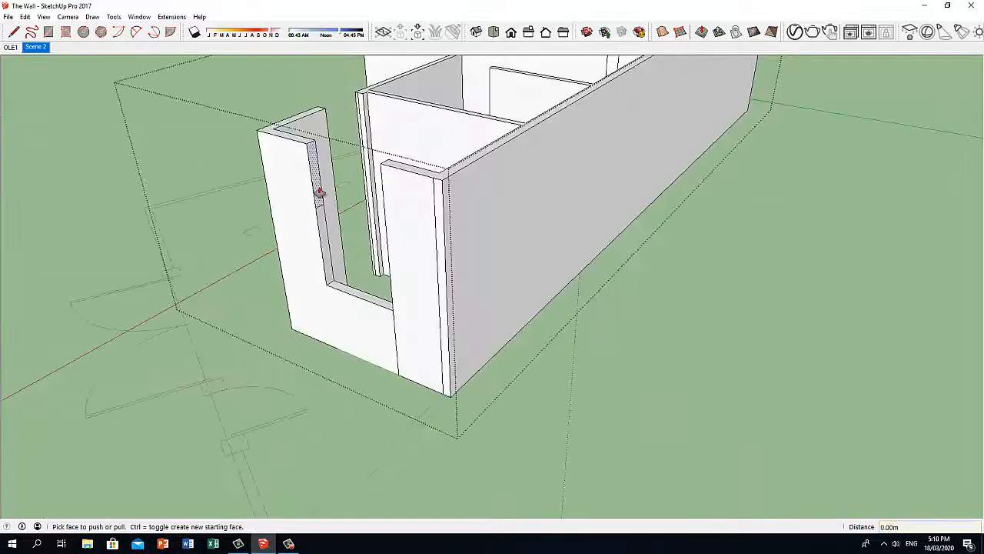
left_click(319, 192)
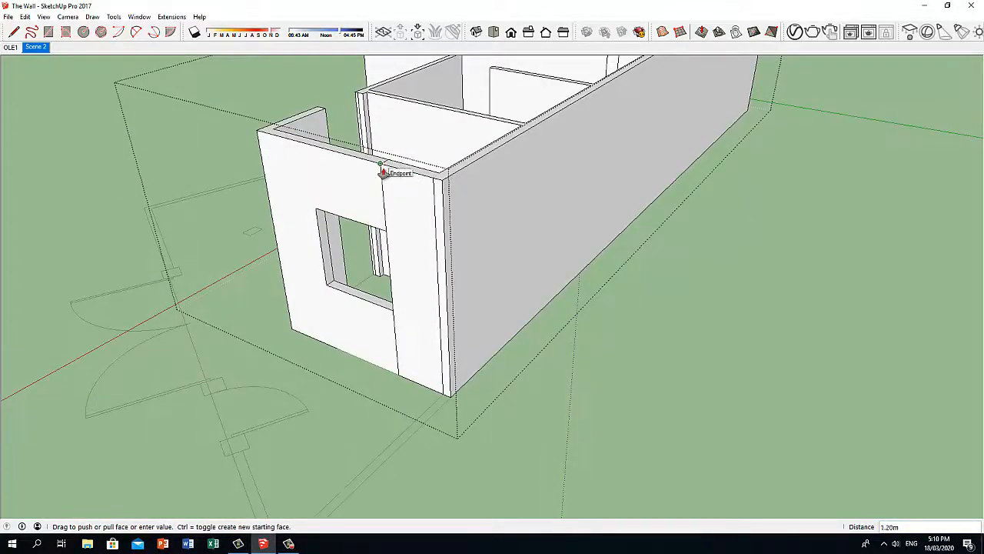
left_click(382, 171)
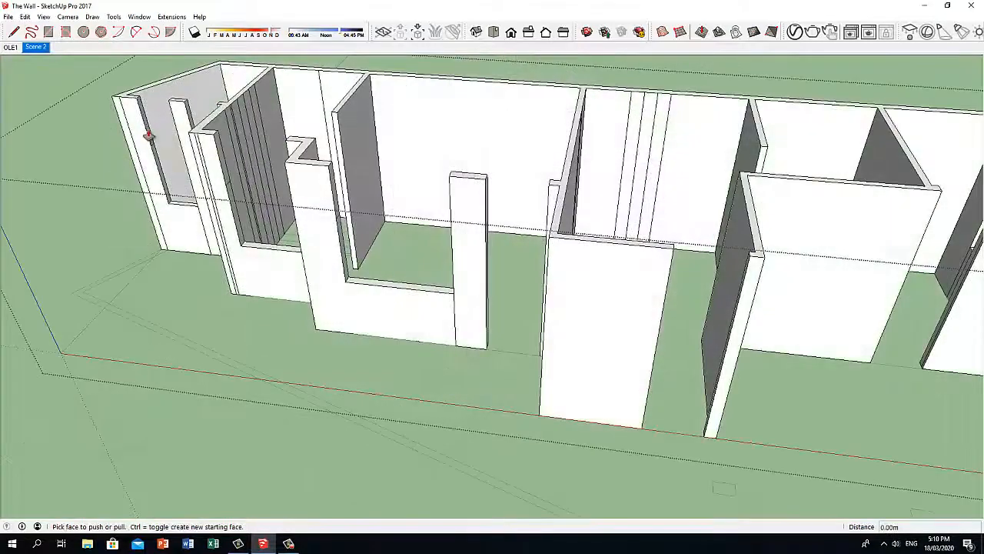
Step: Extrude the upper wall-end faces across the front windows to close the wall above them, and leave the wall group in the Scene 2 view
left_click(154, 131)
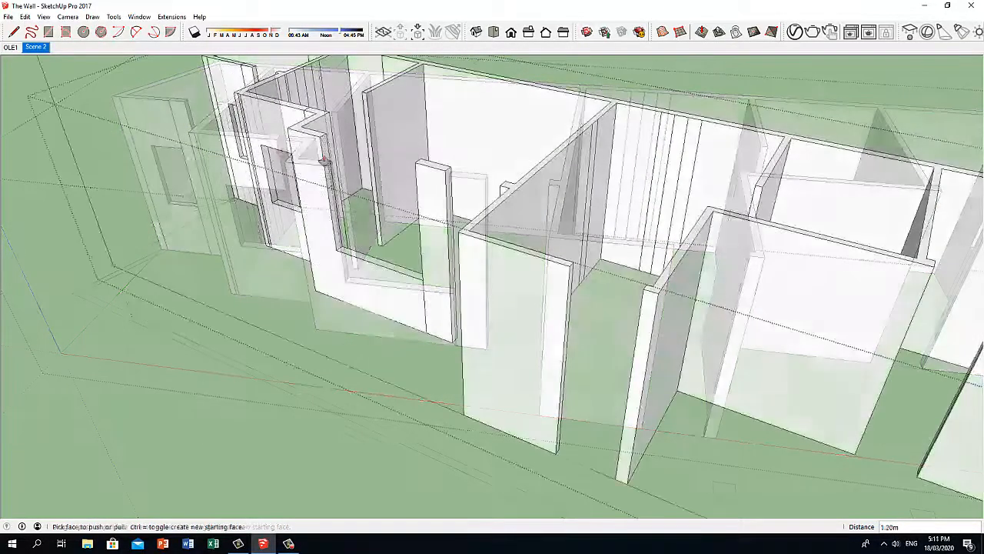
left_click(340, 165)
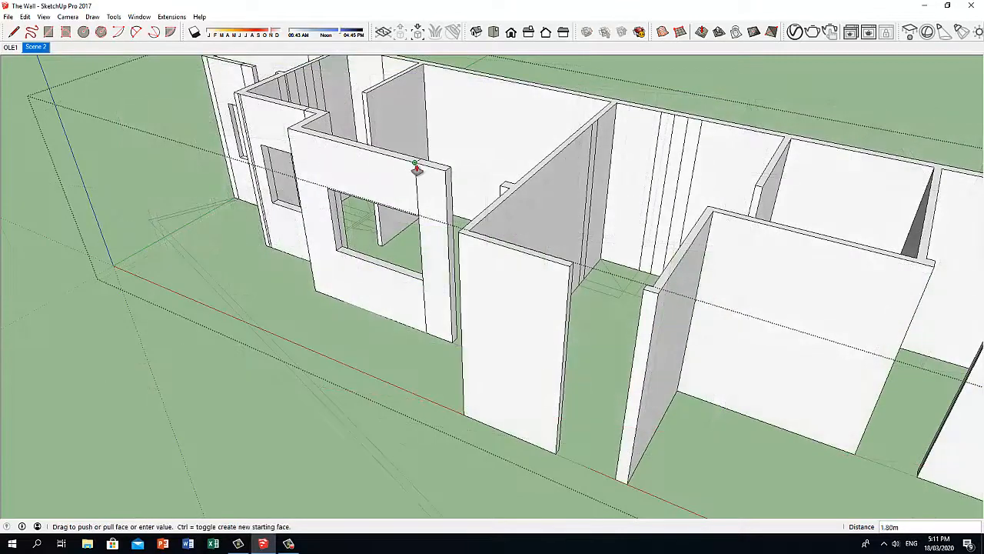
left_click(416, 169)
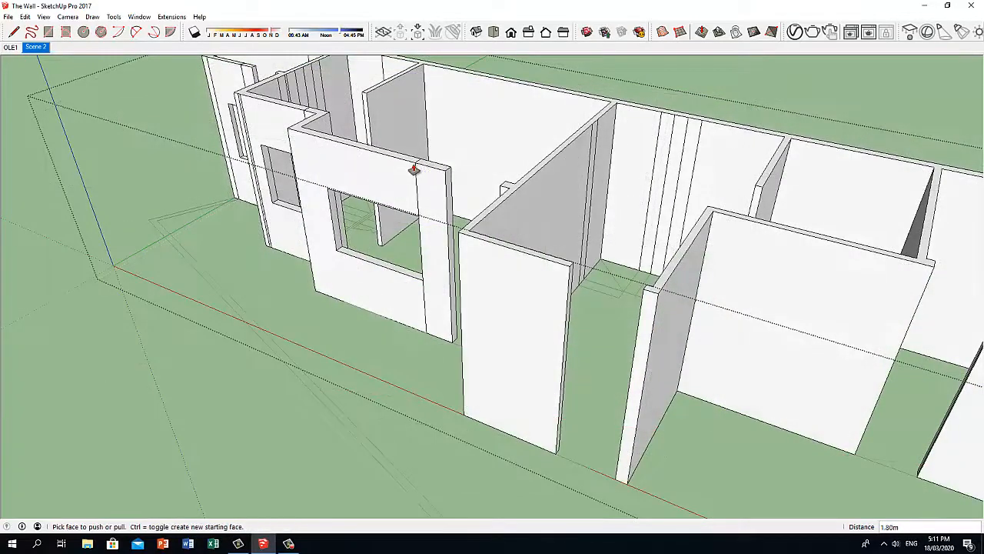
key("space")
left_click(36, 48)
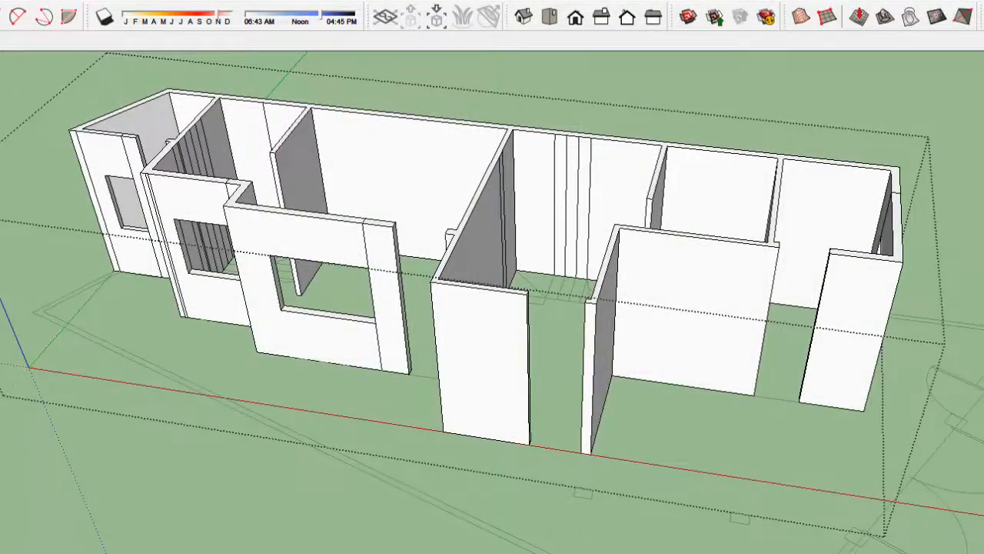
key("Escape")
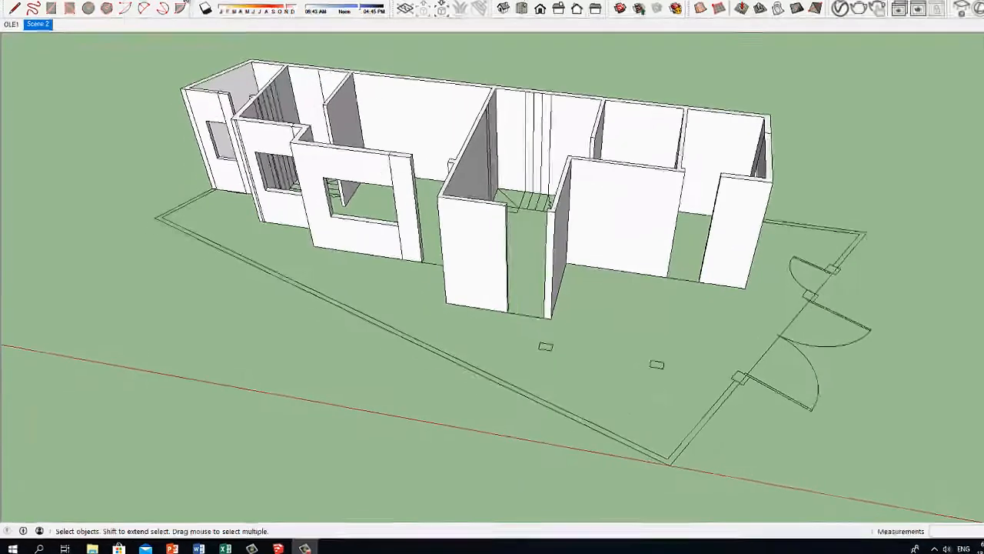
Step: Run CleanUp³ on the whole model with coplanar faces merged, split edges repaired and stray edges erased, and close its reports
left_click(209, 1)
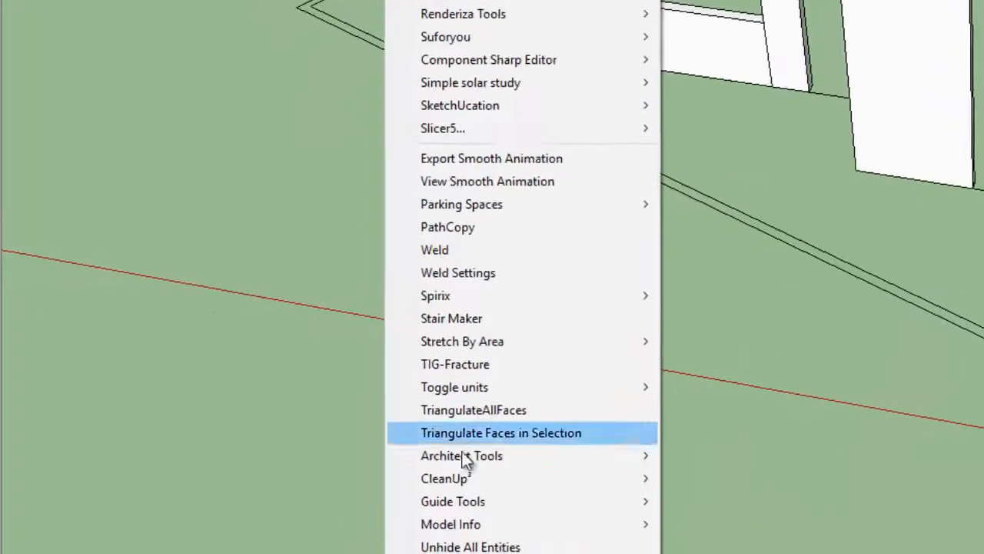
mouse_move(461, 480)
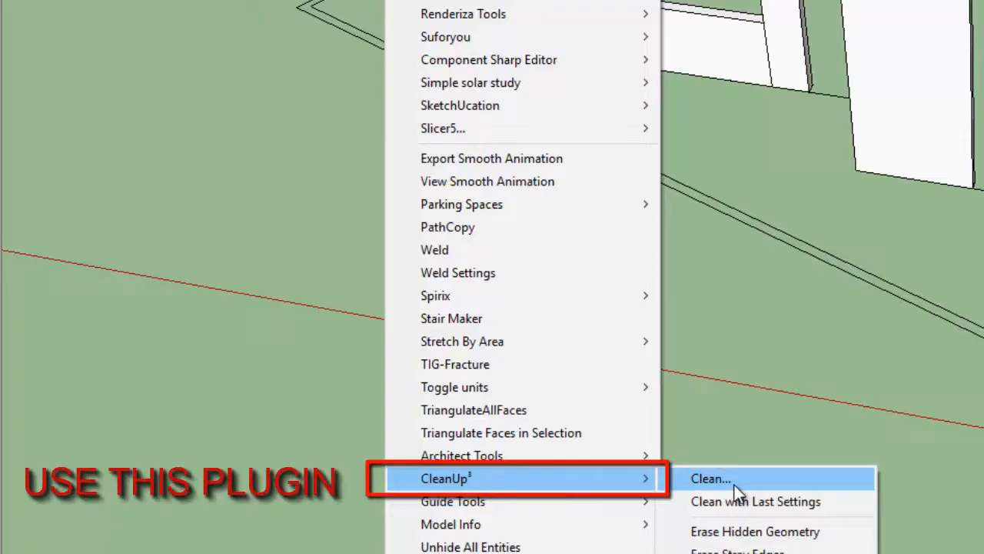
left_click(735, 483)
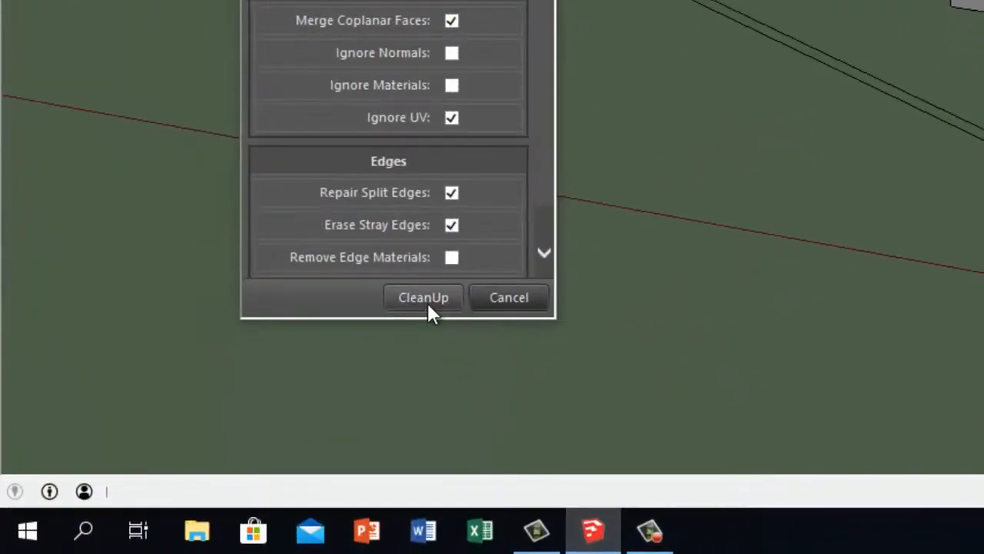
left_click(425, 298)
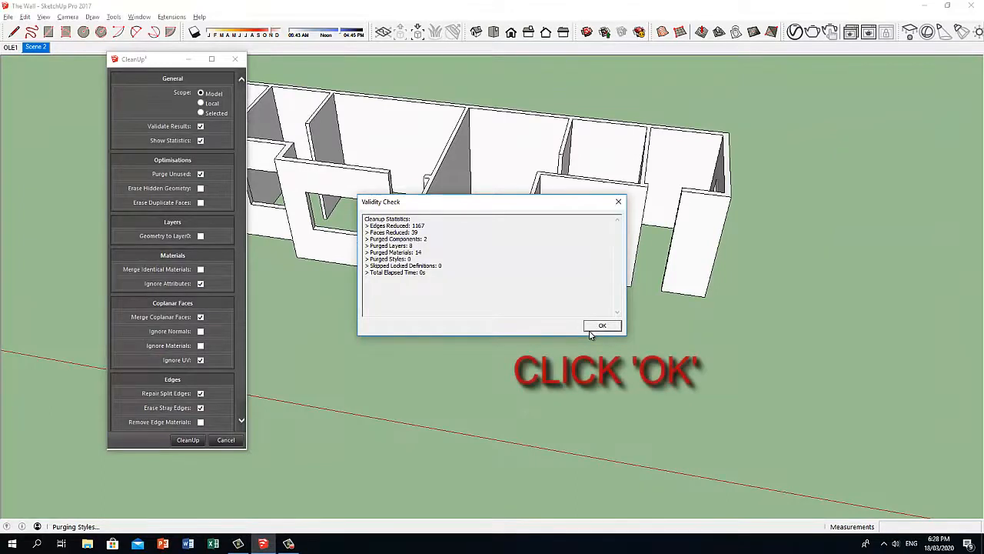
left_click(603, 326)
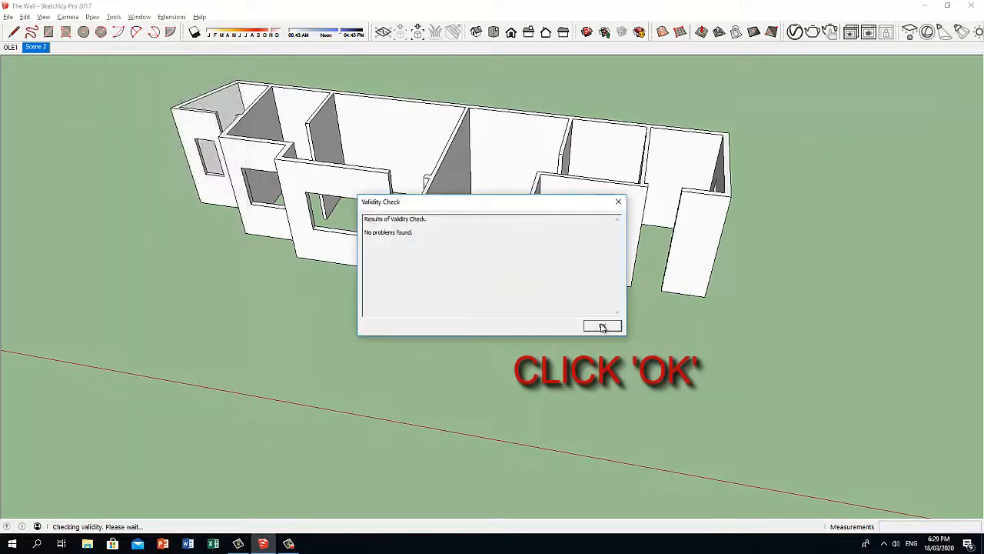
left_click(602, 326)
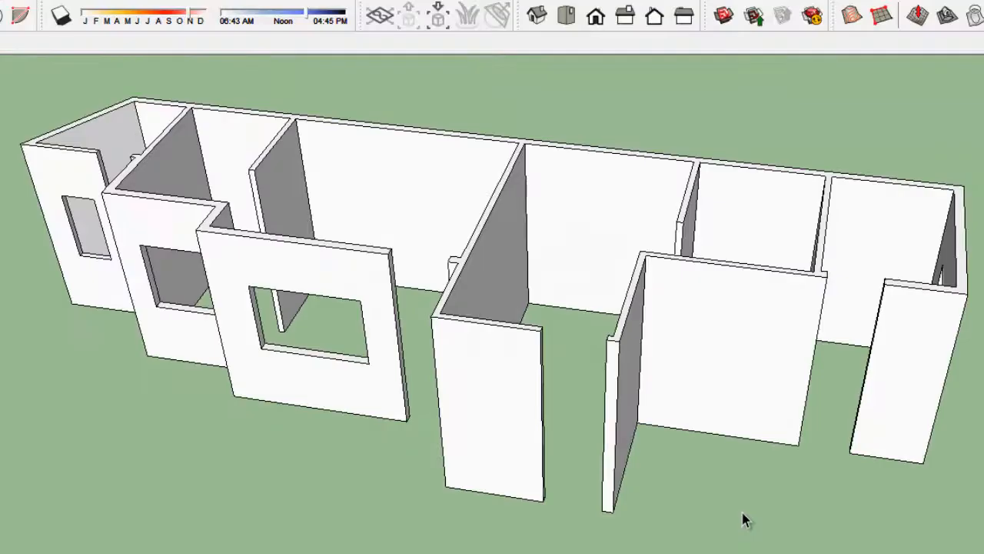